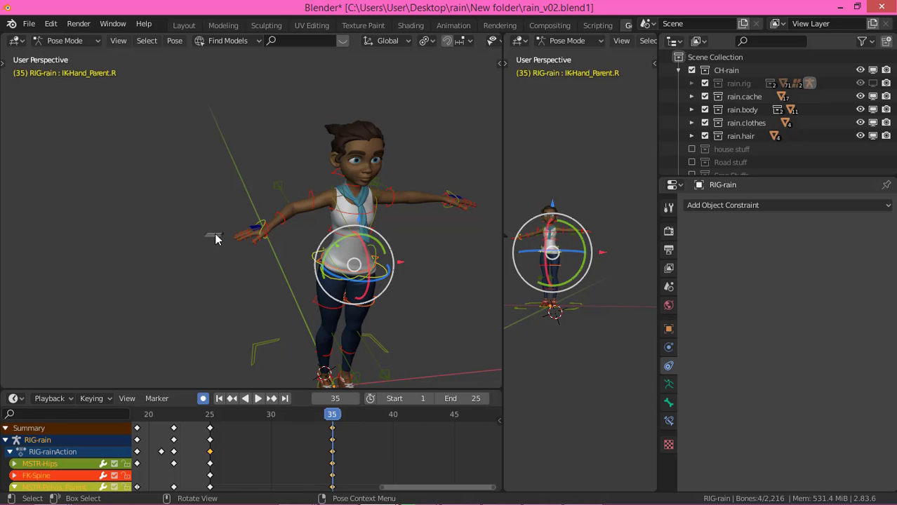
Step: Leave Pose Mode for Object Mode and remove the existing Child Of constraint from the phone
left_click(220, 183)
middle_click_drag(226, 184, 230, 262)
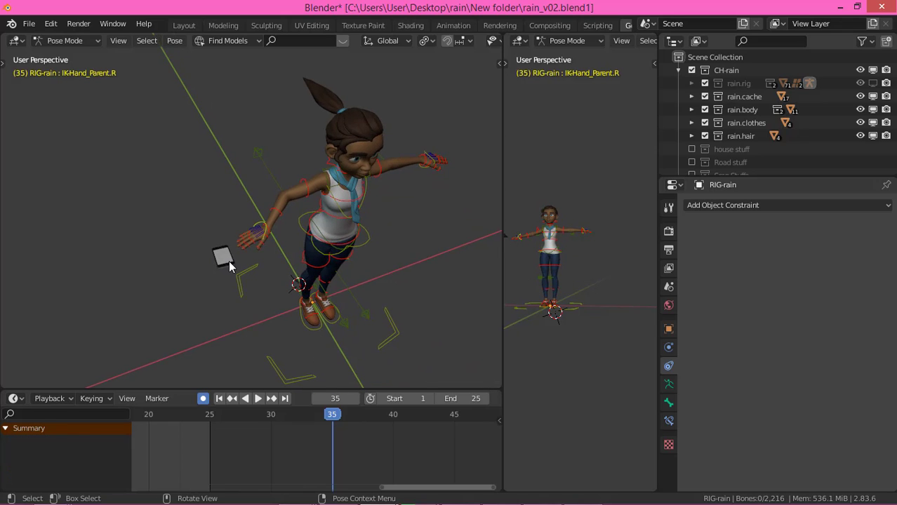
left_click(64, 40)
left_click(67, 56)
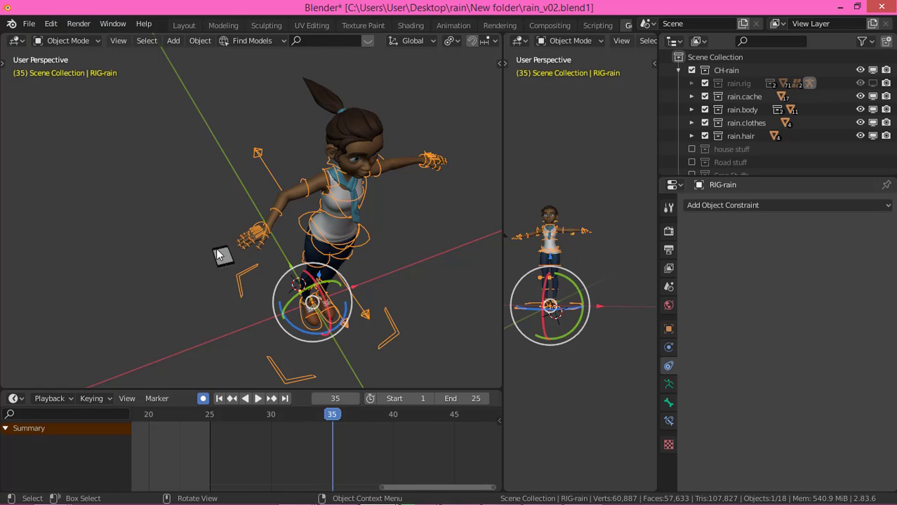
left_click(223, 257)
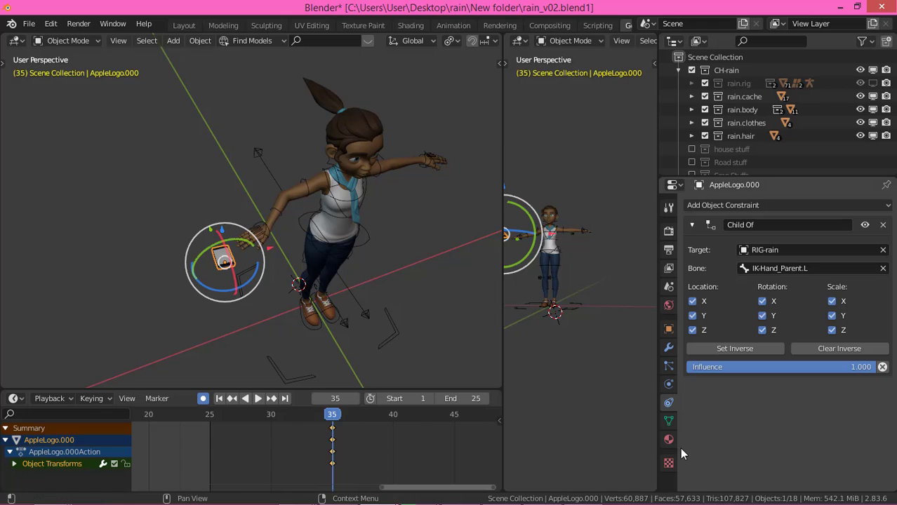
middle_click_drag(392, 288, 523, 282)
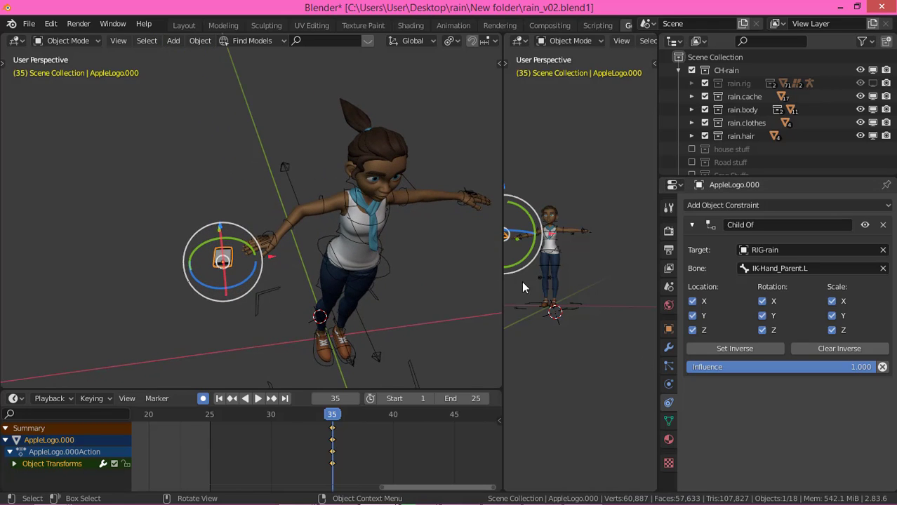
left_click(884, 226)
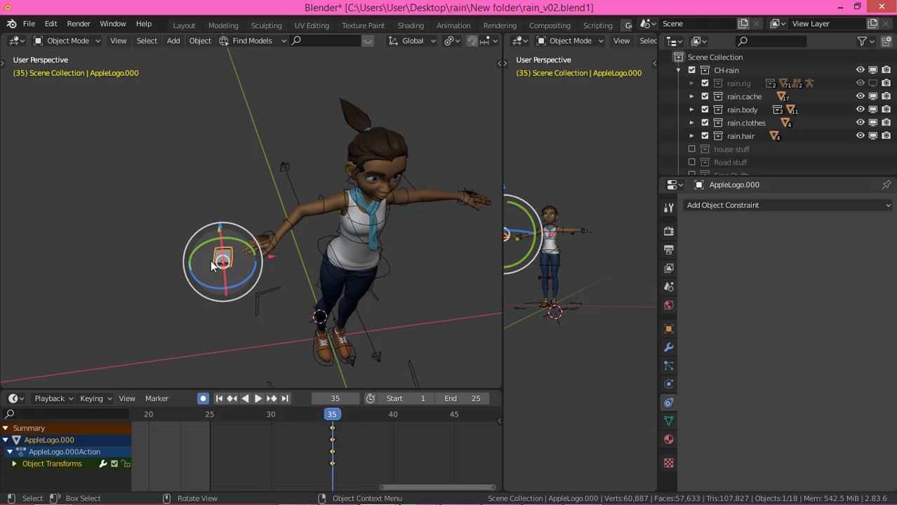
Step: Select the character rig, enter Pose Mode and select the right-hand IK control to identify its bone name
left_click(279, 233)
left_click(355, 241)
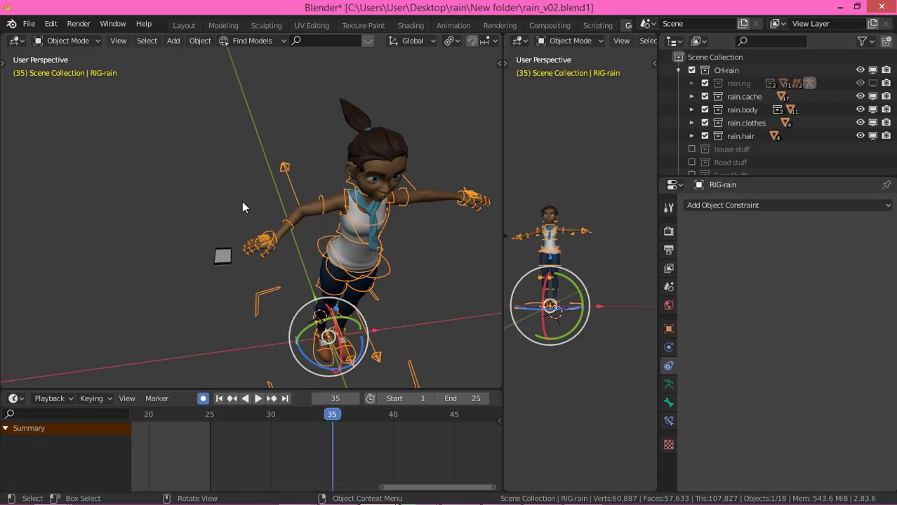
left_click(68, 43)
left_click(68, 85)
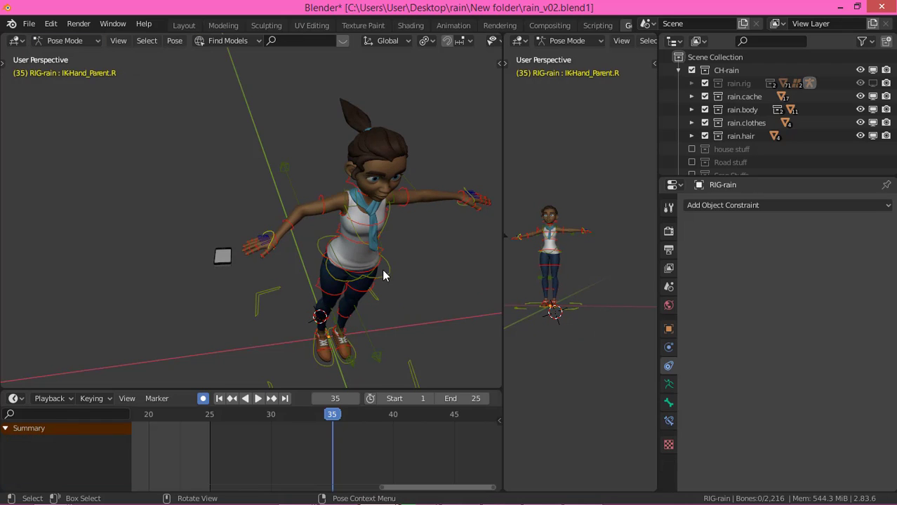
left_click(272, 242)
scroll(274, 242, "up", 6)
scroll(283, 236, "down", 2)
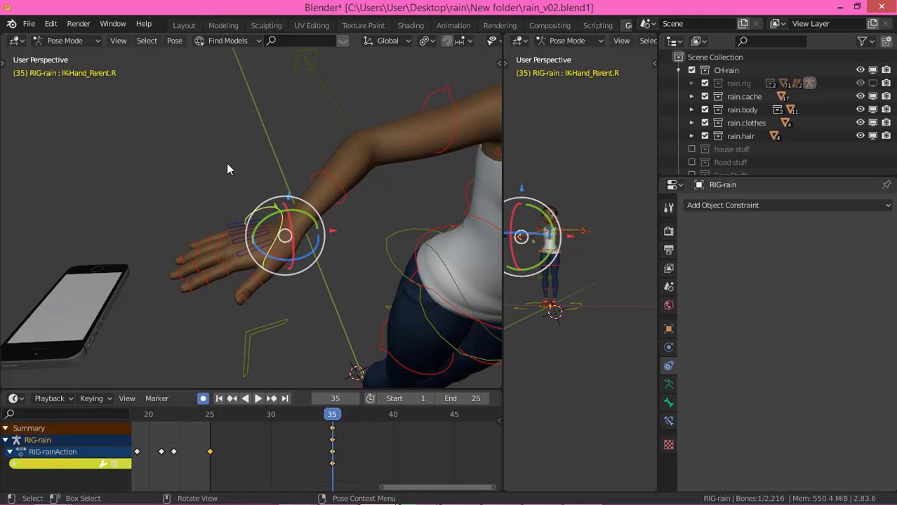
Step: Return to Object Mode and add a Child Of constraint to the phone
left_click(63, 40)
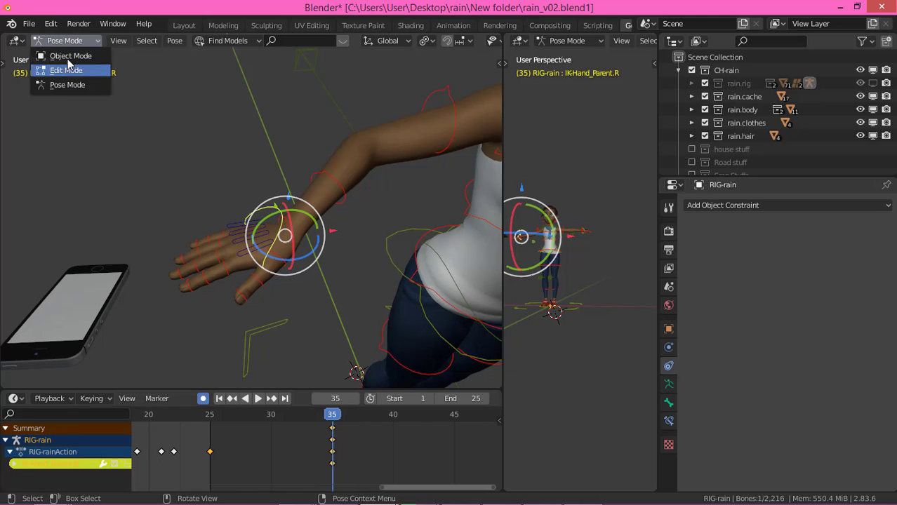
left_click(68, 56)
left_click(147, 292)
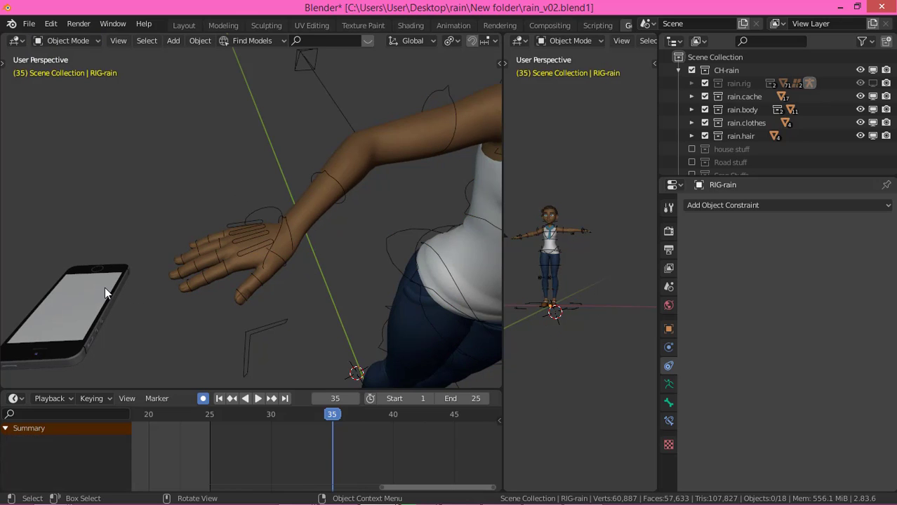
left_click(105, 293)
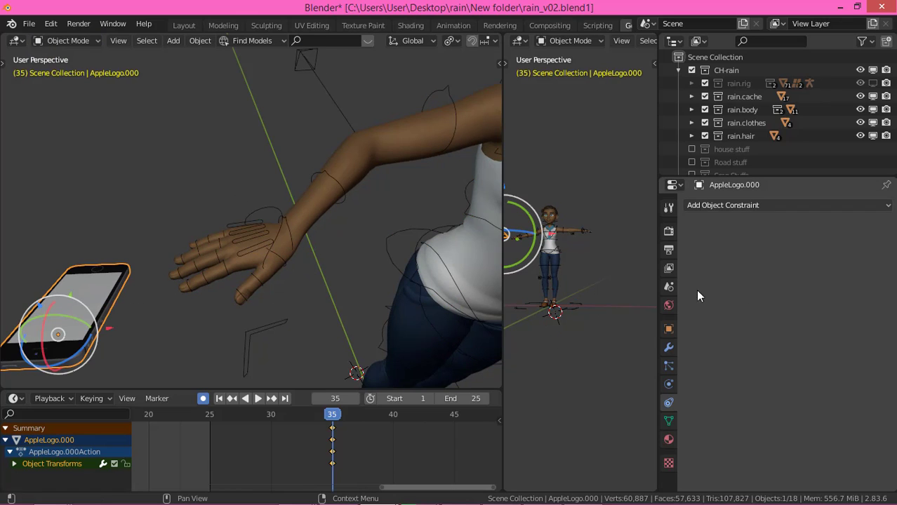
left_click(883, 206)
left_click(843, 264)
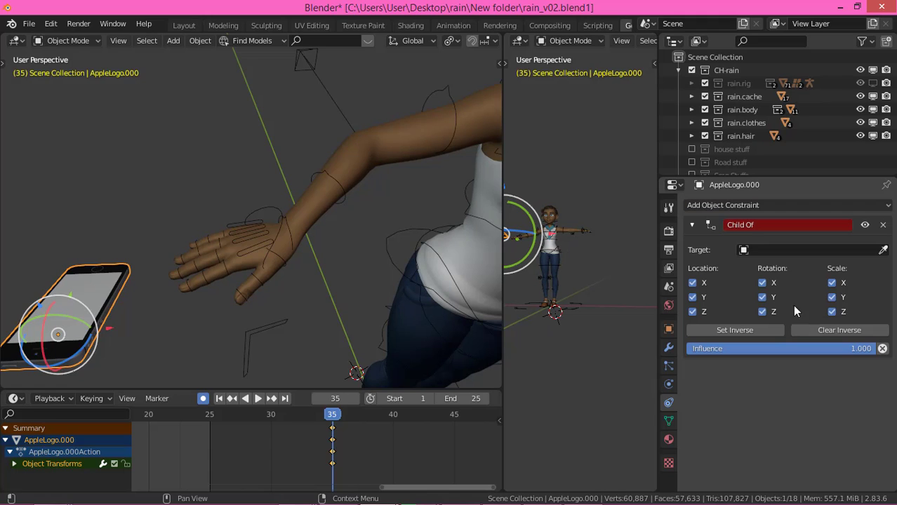
Step: Target the phone's Child Of constraint to RIG-rain with the bone IK-Hand_Parent.R
left_click(883, 250)
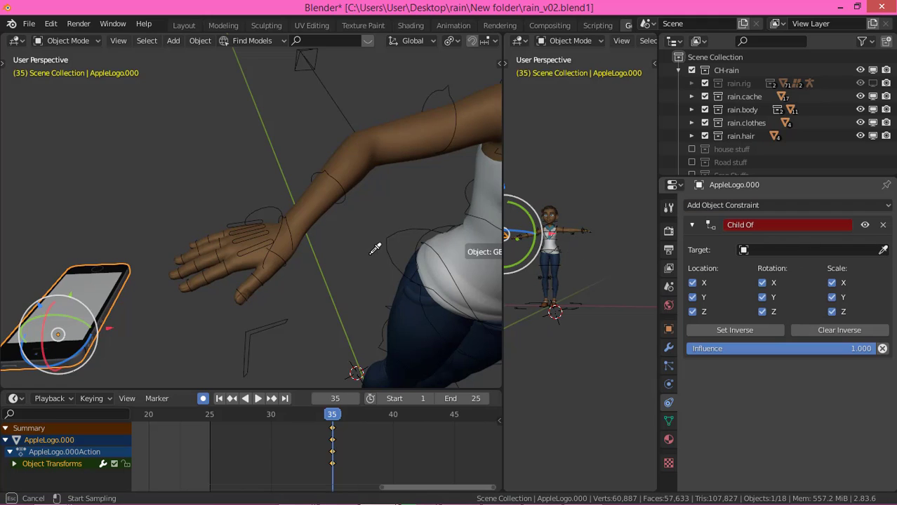
left_click(280, 199)
left_click(808, 267)
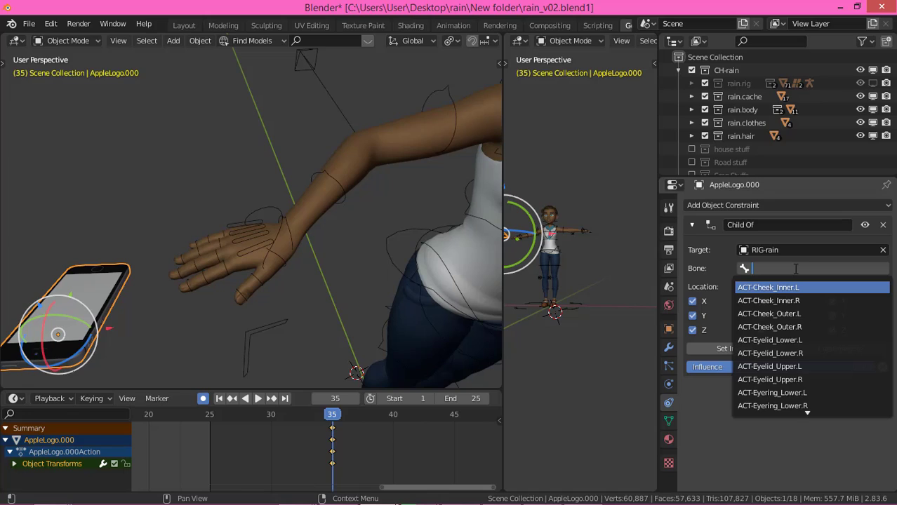
type("p")
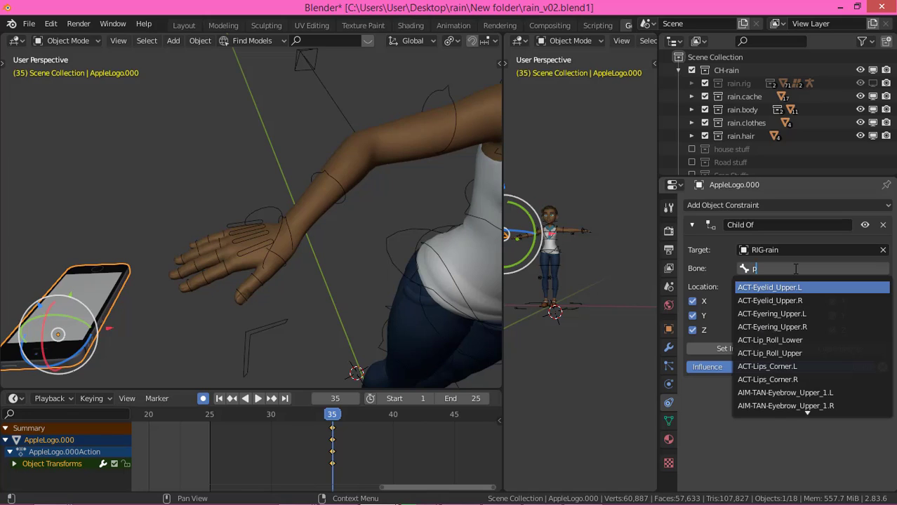
type("arent")
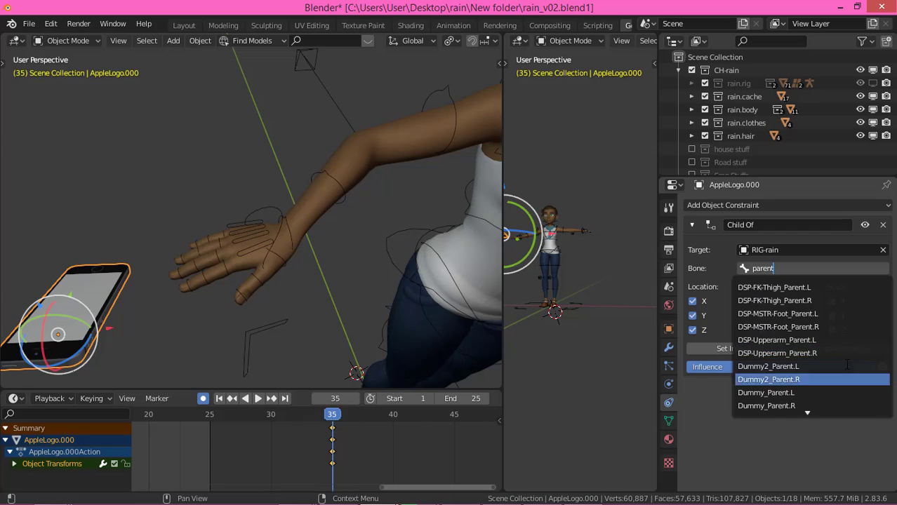
scroll(817, 407, "down", 5)
scroll(816, 406, "down", 3)
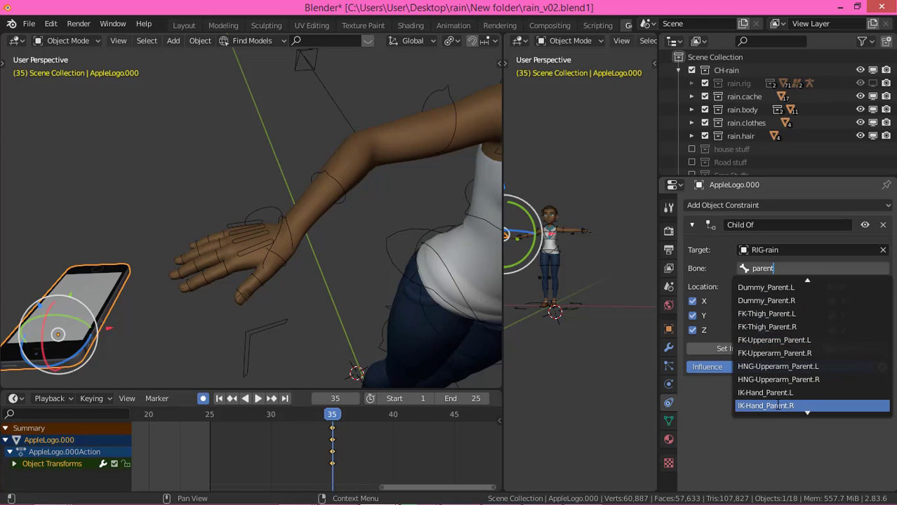
left_click(779, 406)
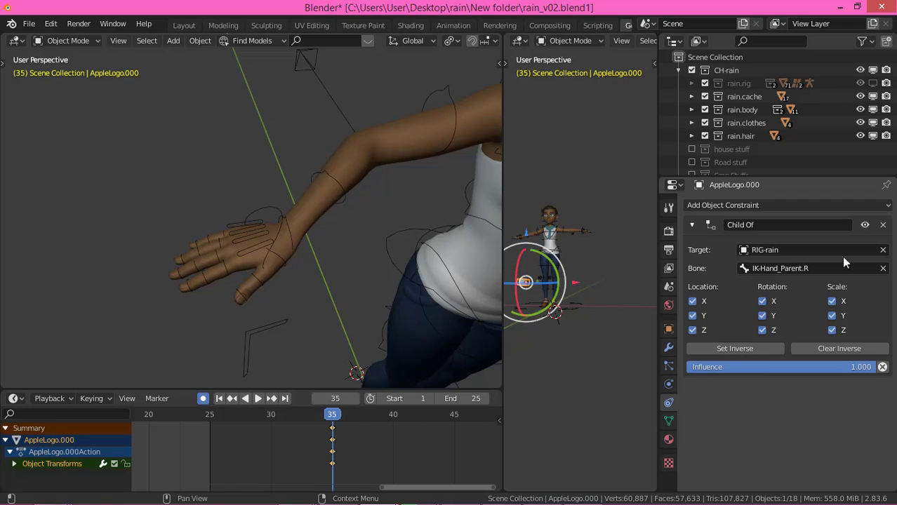
Step: Clear the inverse of the phone's Child Of constraint and set it again with Set Inverse
scroll(266, 243, "down", 5)
middle_click_drag(314, 227, 342, 362)
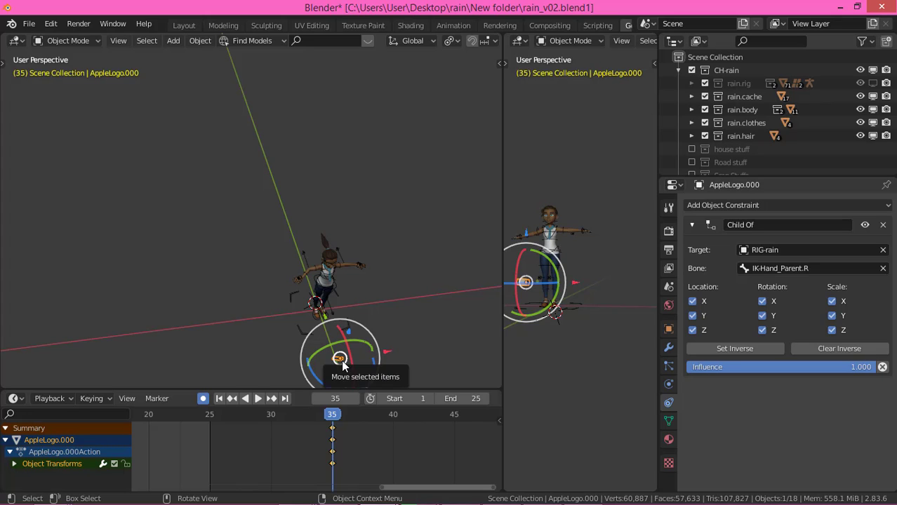
left_click(831, 349)
left_click(743, 352)
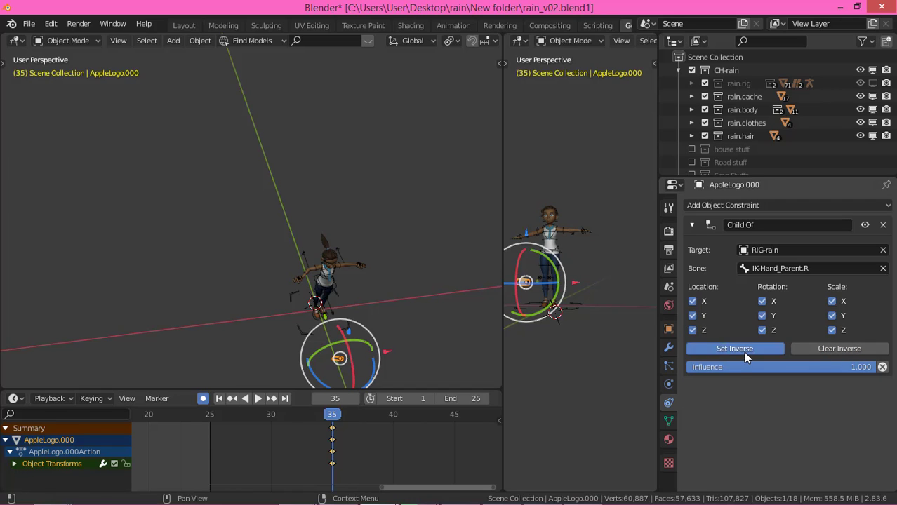
scroll(312, 314, "up", 4)
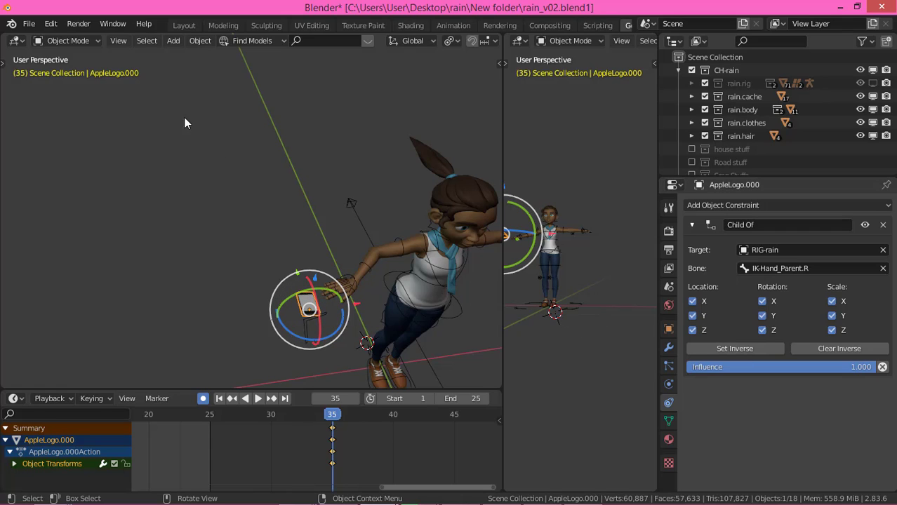
Step: Put the rig in Pose Mode and move the right-hand IK control up and outward to test the phone's attachment
left_click(386, 281)
left_click(70, 41)
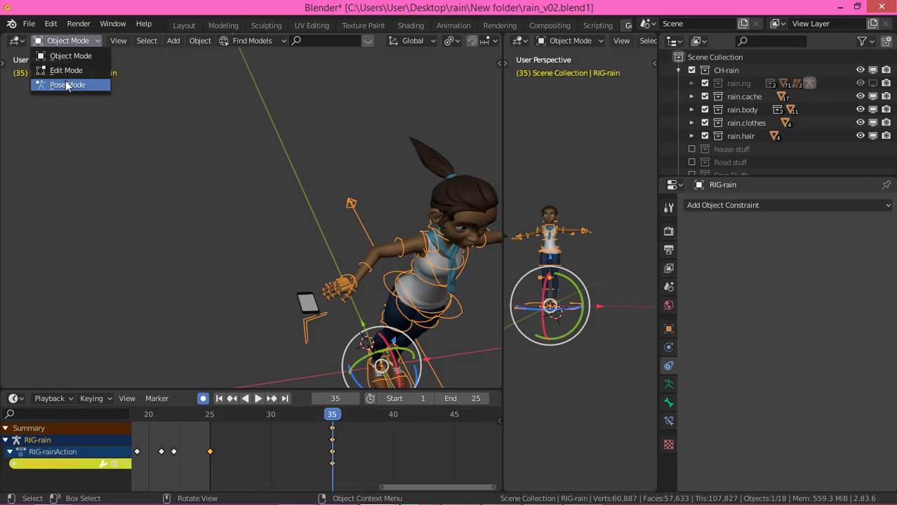
left_click(68, 84)
left_click(357, 282)
key("g")
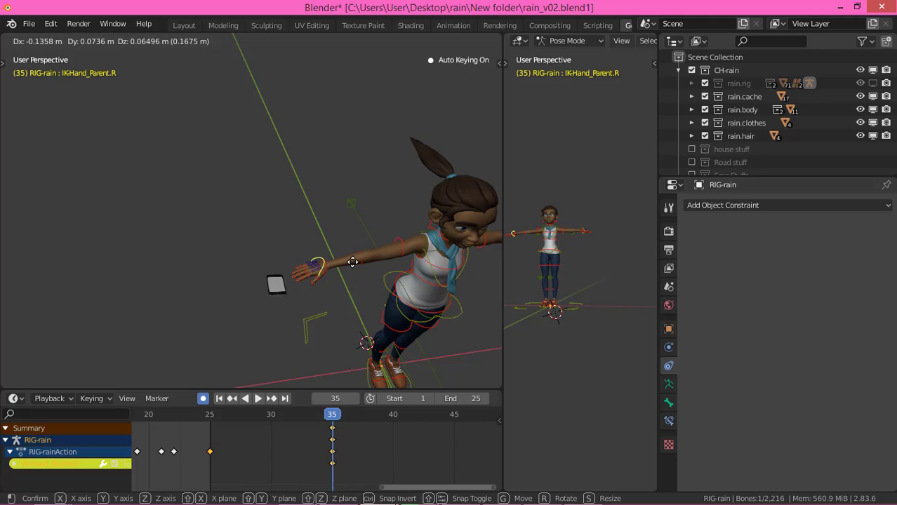
left_click(363, 256)
middle_click_drag(362, 255, 428, 281)
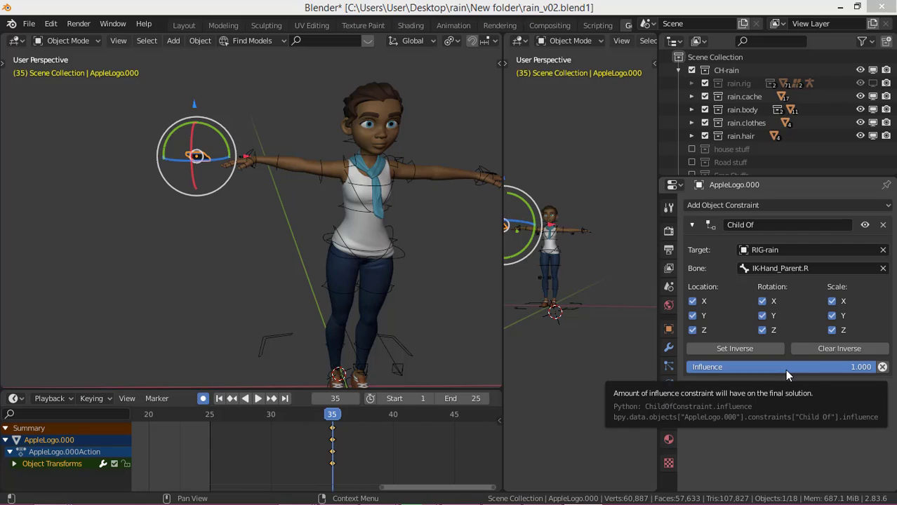
Step: Set the phone's Child Of influence to 0 and move the rig's right-hand IK control slightly in Pose Mode
left_click_drag(801, 367, 618, 367)
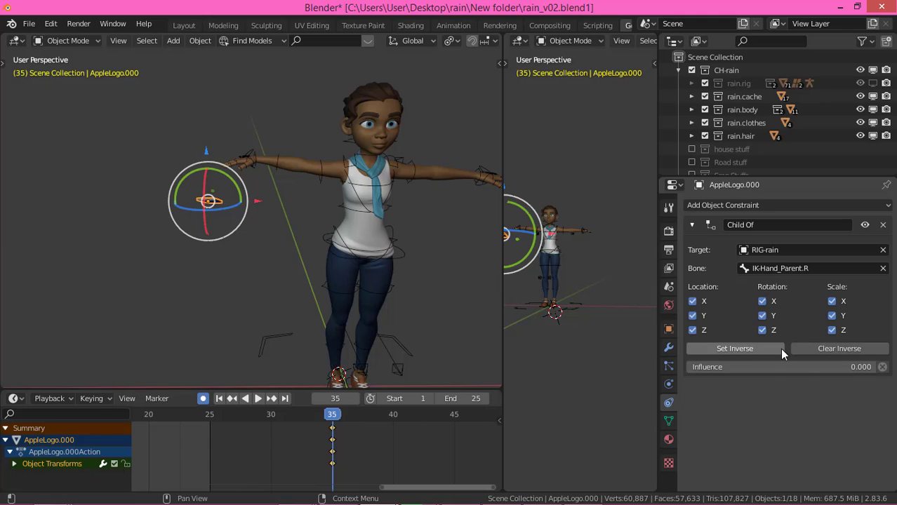
left_click_drag(784, 369, 686, 368)
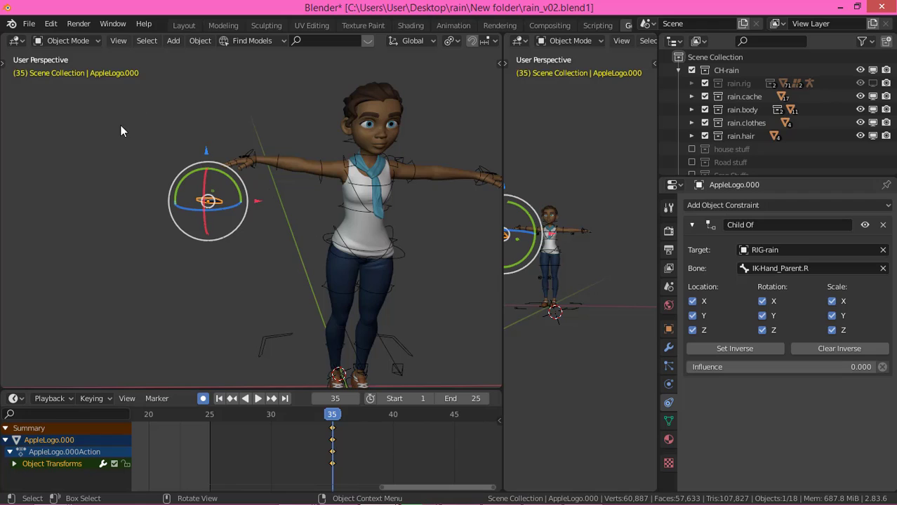
left_click(250, 156)
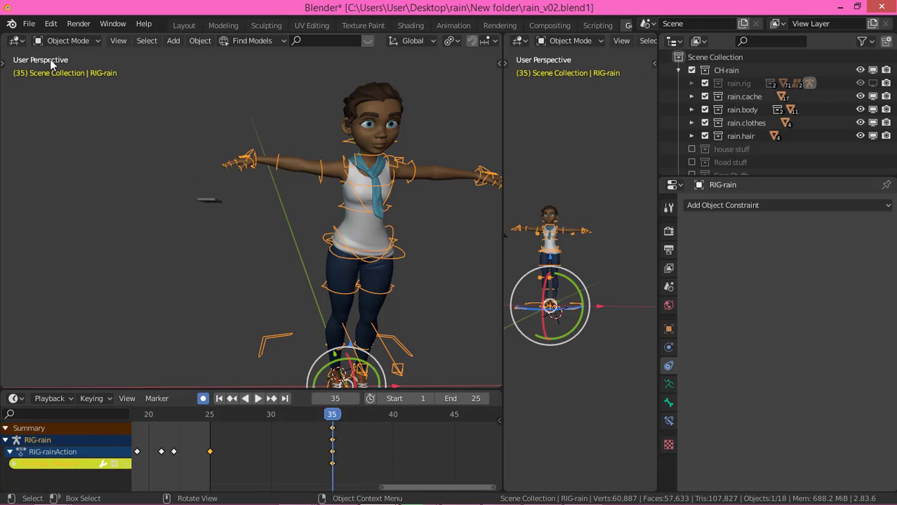
left_click(58, 43)
left_click(60, 85)
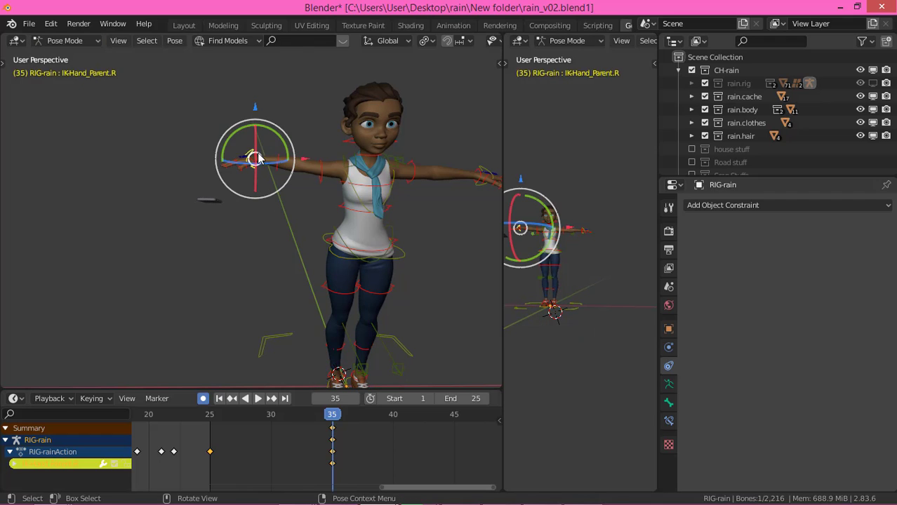
key("g")
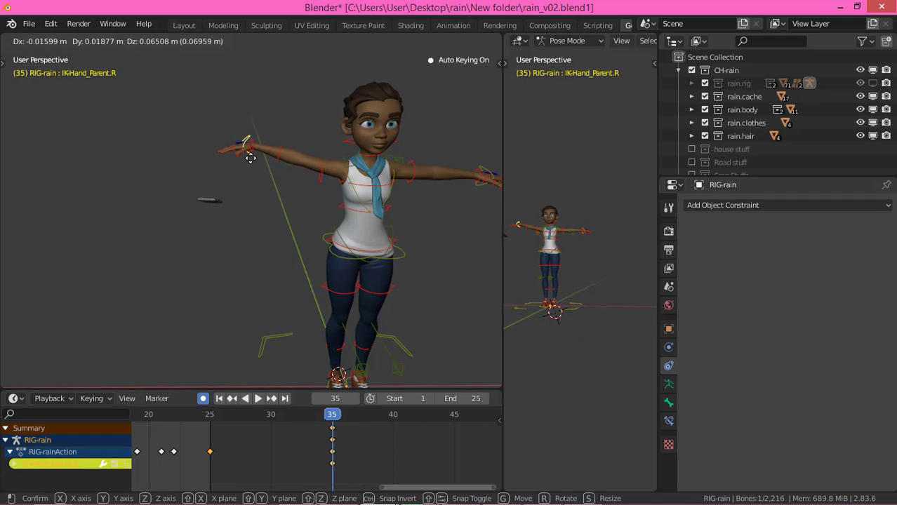
left_click(251, 163)
Step: Return to Object Mode and set the influence of the phone's Child Of constraint to 1
left_click(71, 41)
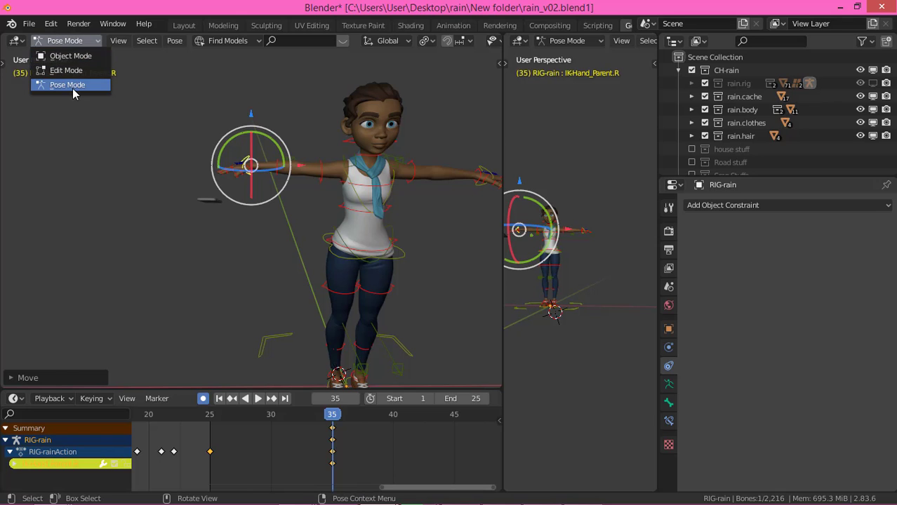
left_click(71, 55)
left_click(205, 202)
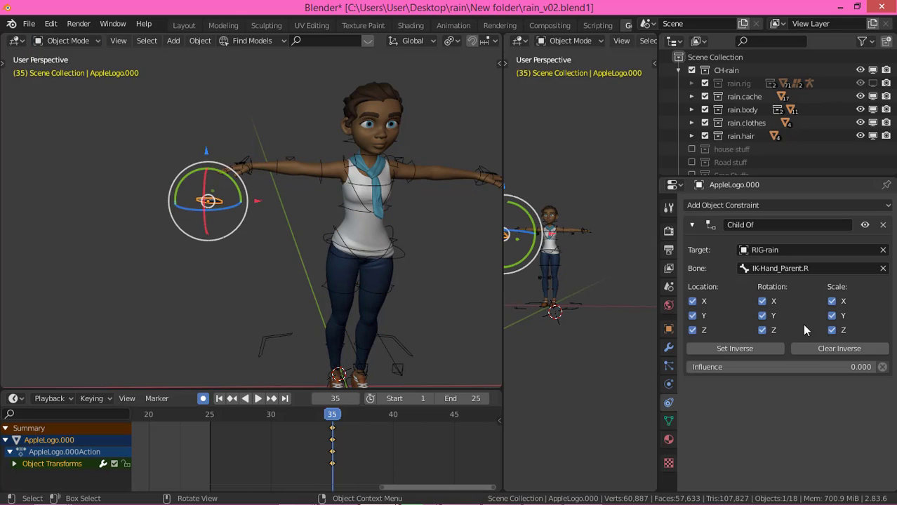
left_click_drag(747, 366, 870, 366)
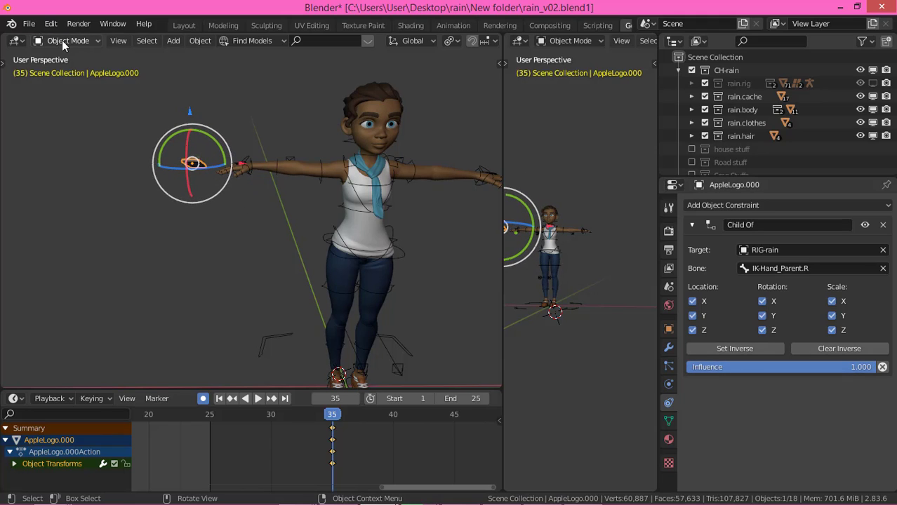
Step: Select the rig, enter Pose Mode and move the right-hand IK control to a new position with the phone attached
left_click(249, 172)
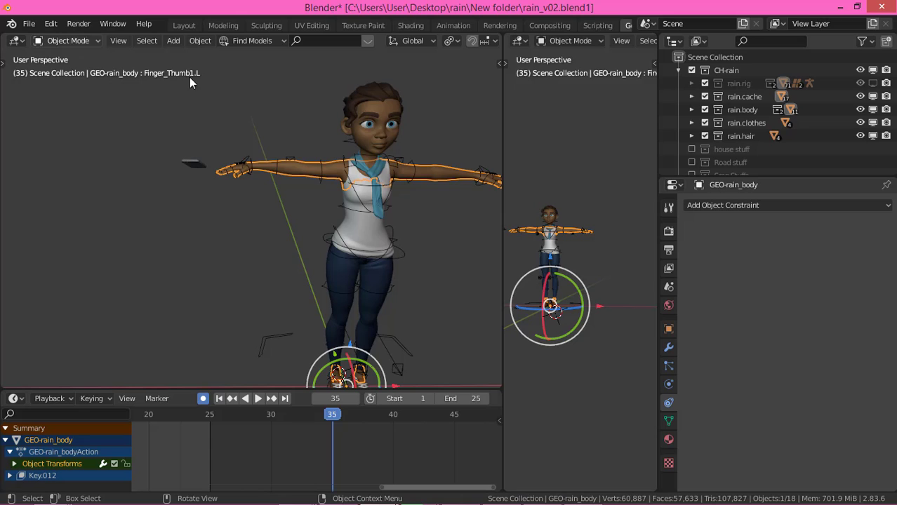
left_click(355, 211)
left_click(61, 40)
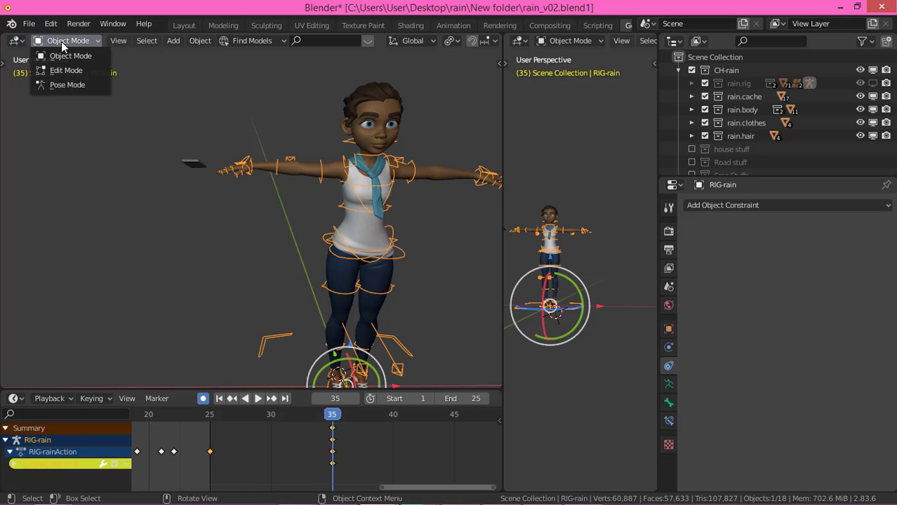
left_click(61, 84)
key("g")
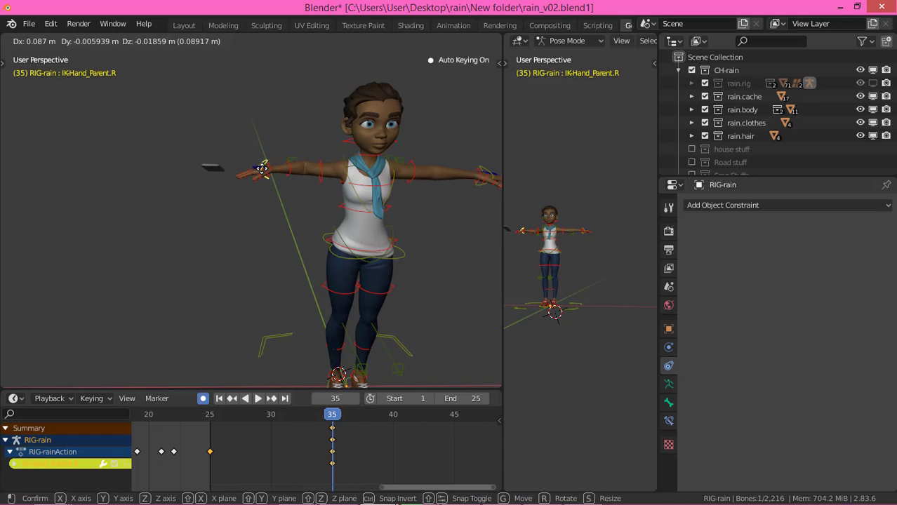
left_click(267, 198)
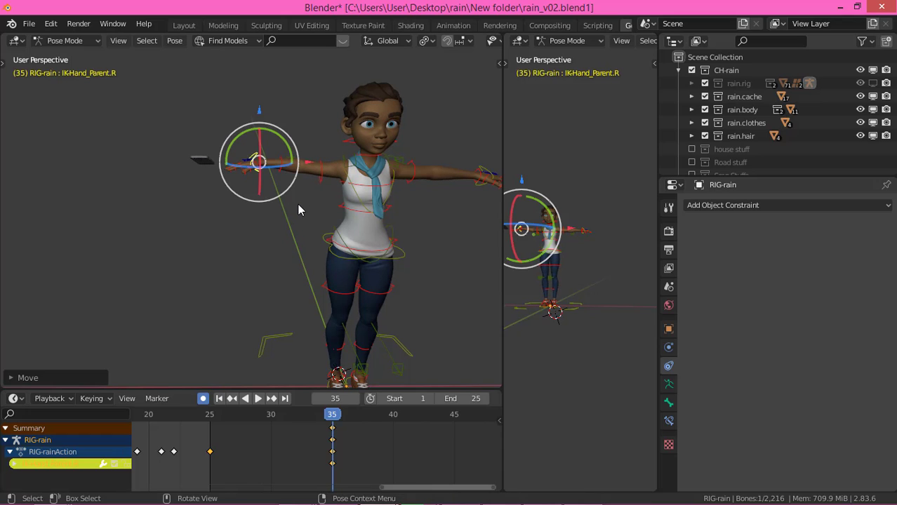